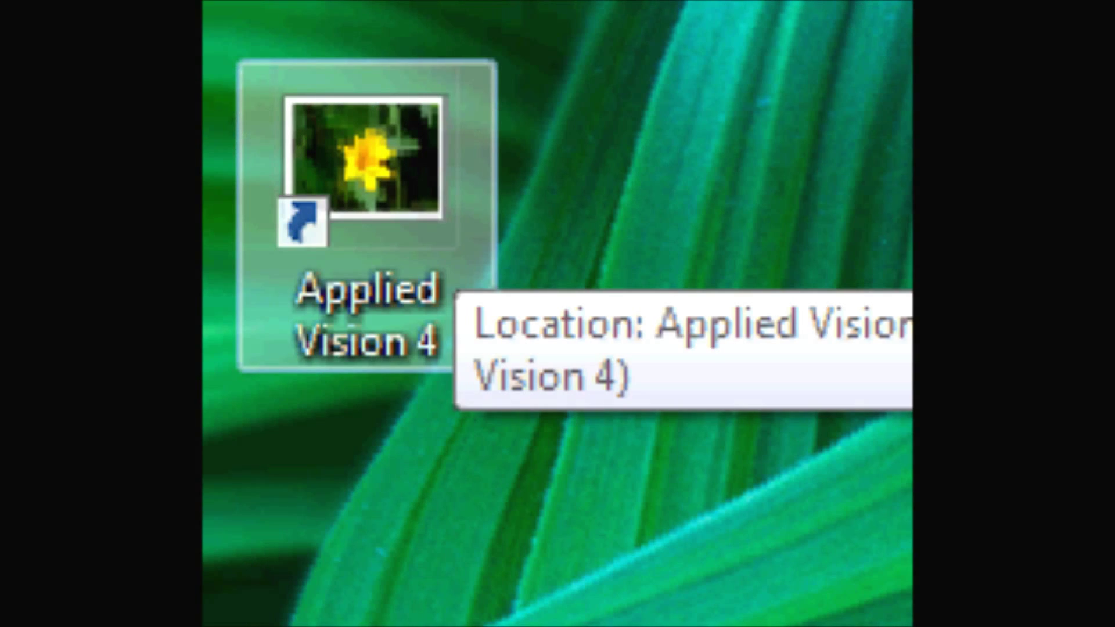
Launch Applied Vision 4 and close the live Camera preview window
{"action": "left_click", "coordinate": [367, 218]}
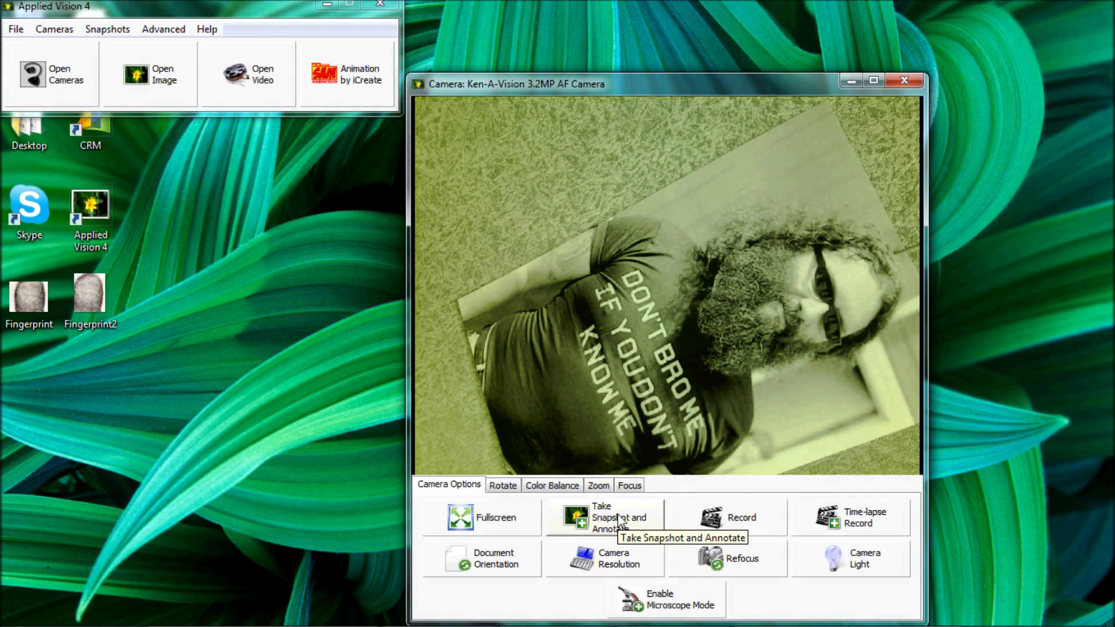
{"action": "left_click", "coordinate": [904, 81]}
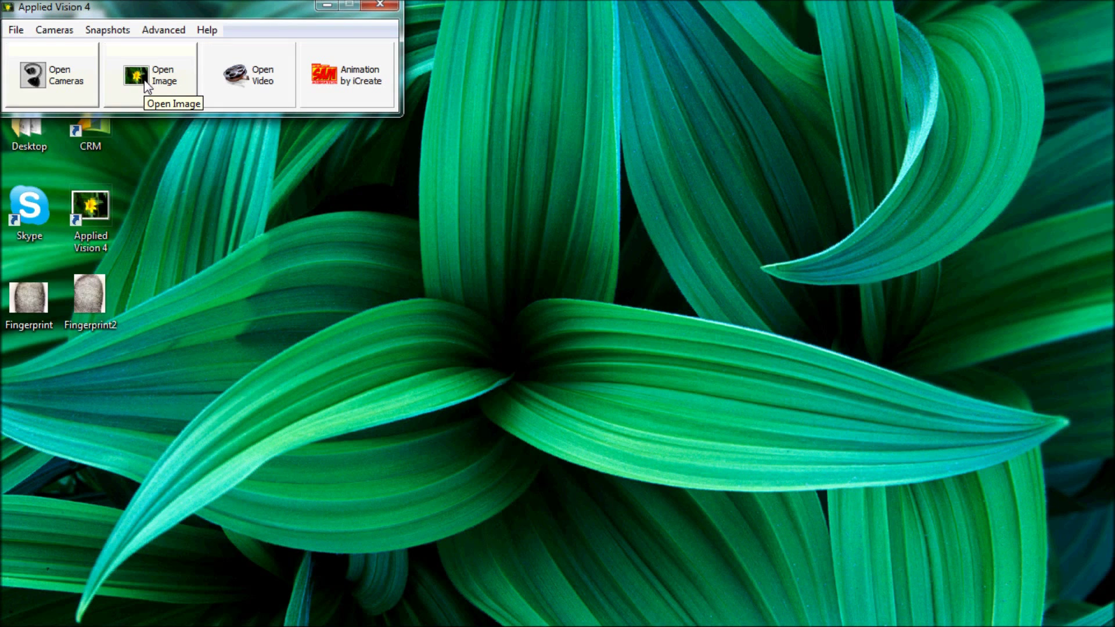
Open the Fingerprint image from the Desktop
{"action": "left_click", "coordinate": [146, 85]}
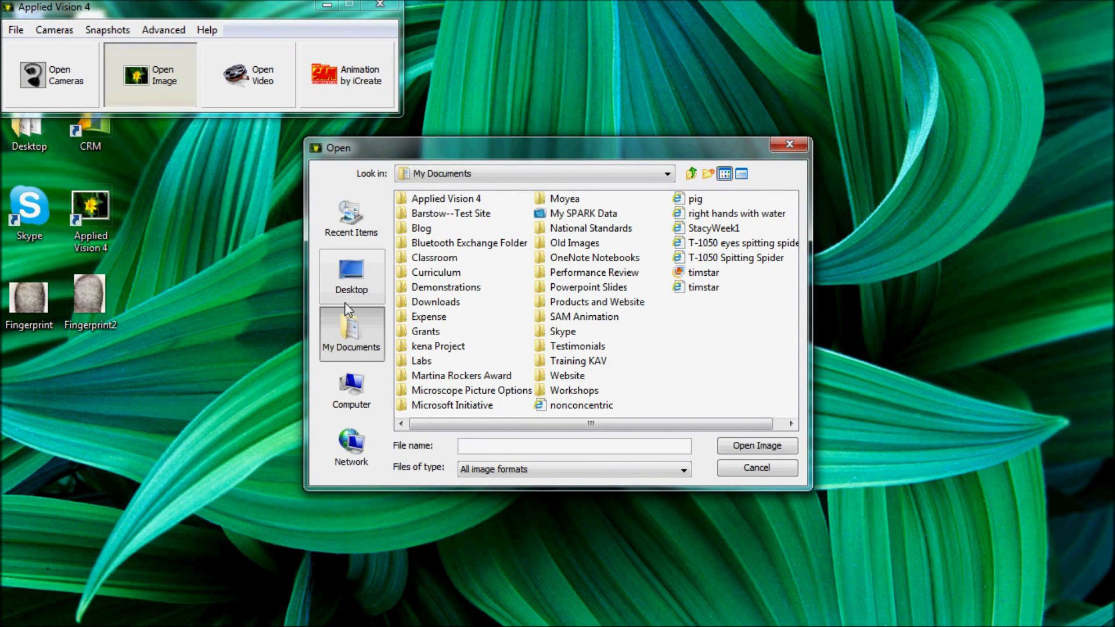
{"action": "left_click", "coordinate": [351, 275]}
{"action": "left_click", "coordinate": [620, 305]}
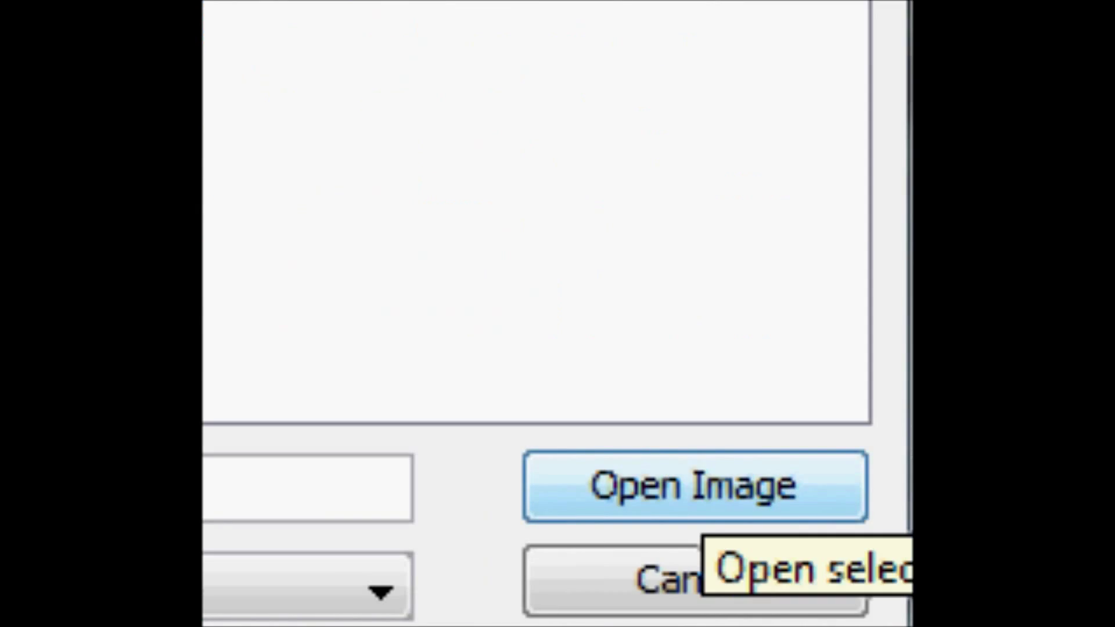
{"action": "left_click", "coordinate": [696, 436]}
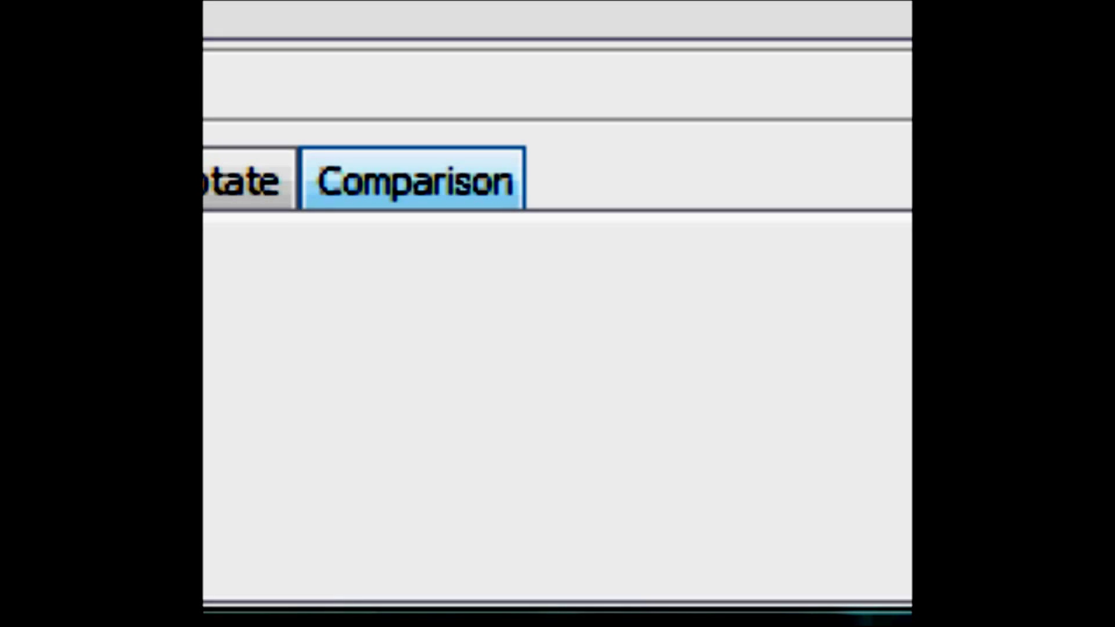
Set the open Fingerprint image as the top comparison image
{"action": "left_click", "coordinate": [413, 179]}
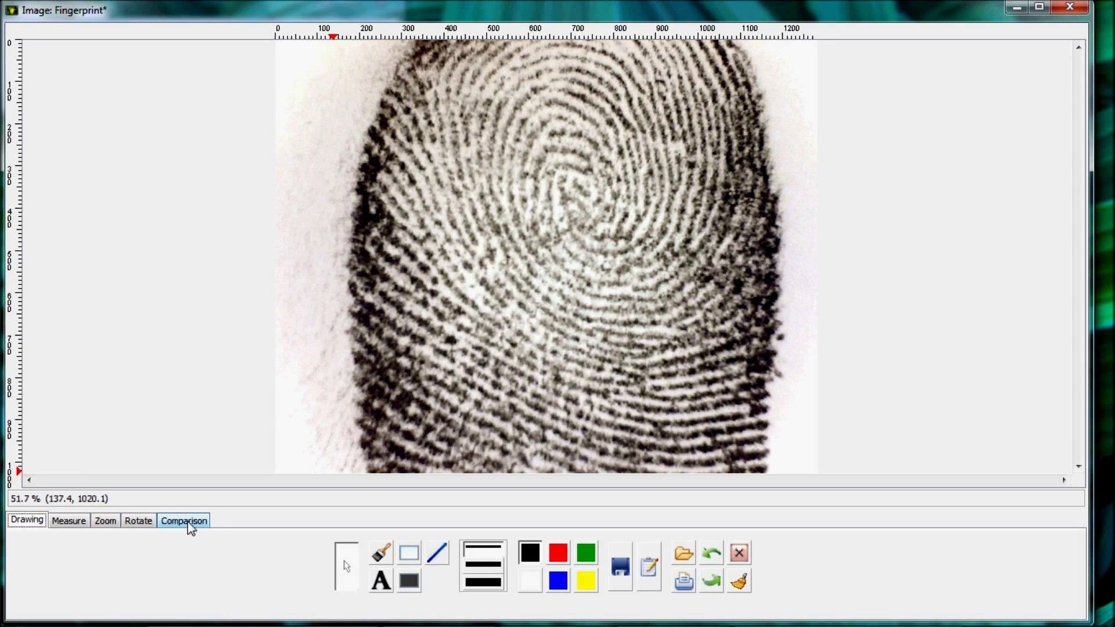
{"action": "left_click", "coordinate": [184, 521]}
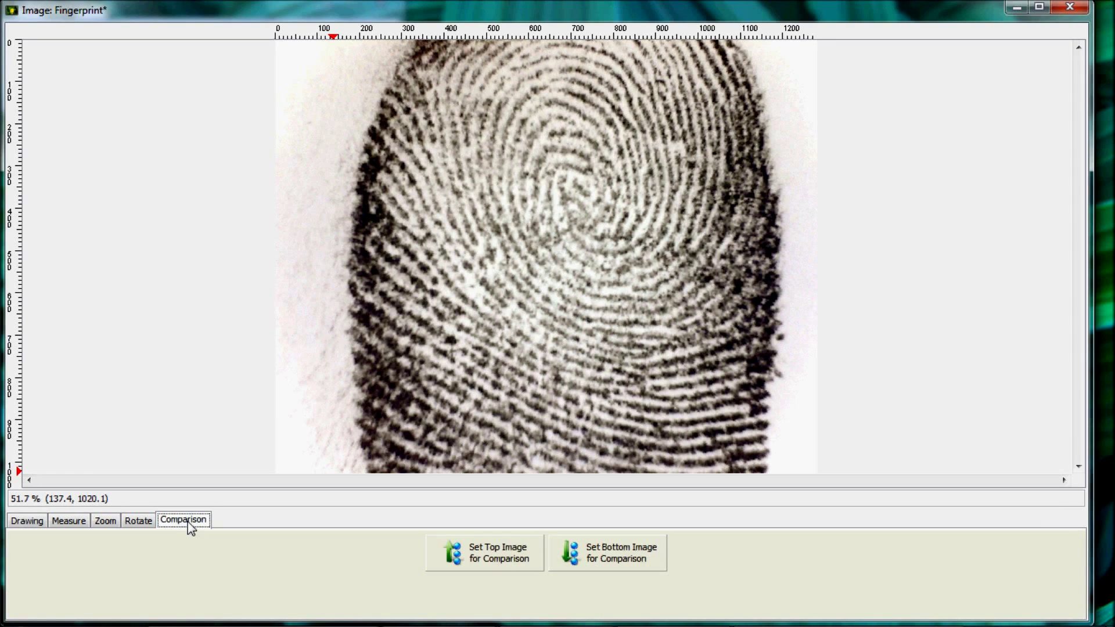
{"action": "left_click", "coordinate": [477, 556]}
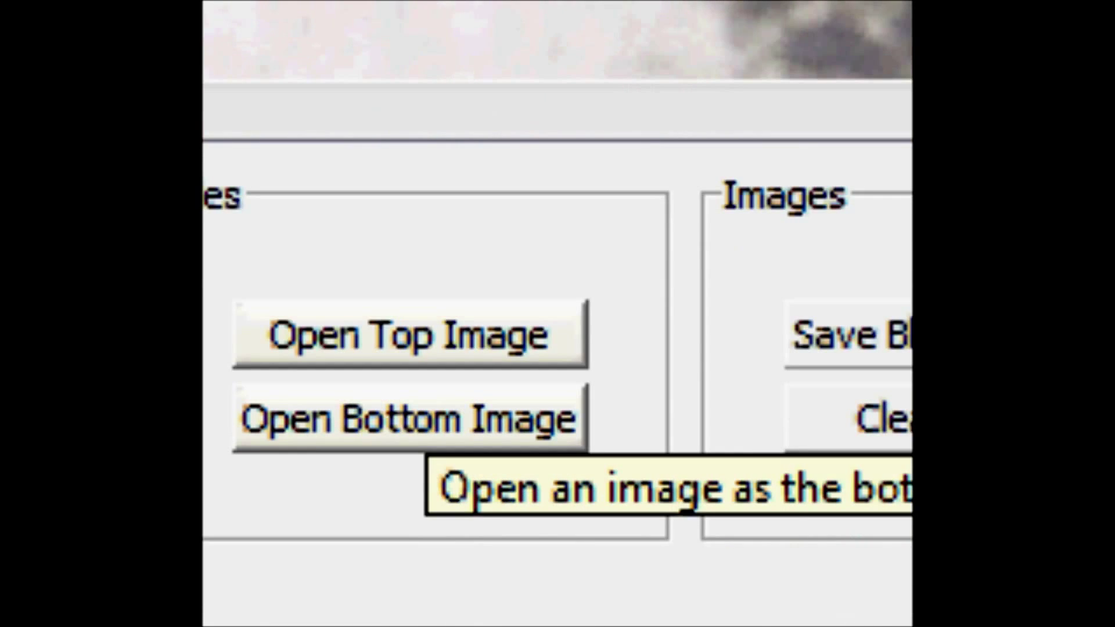
Load Fingerprint2 from the Desktop as the bottom image and shift the top fingerprint
{"action": "left_click", "coordinate": [410, 419]}
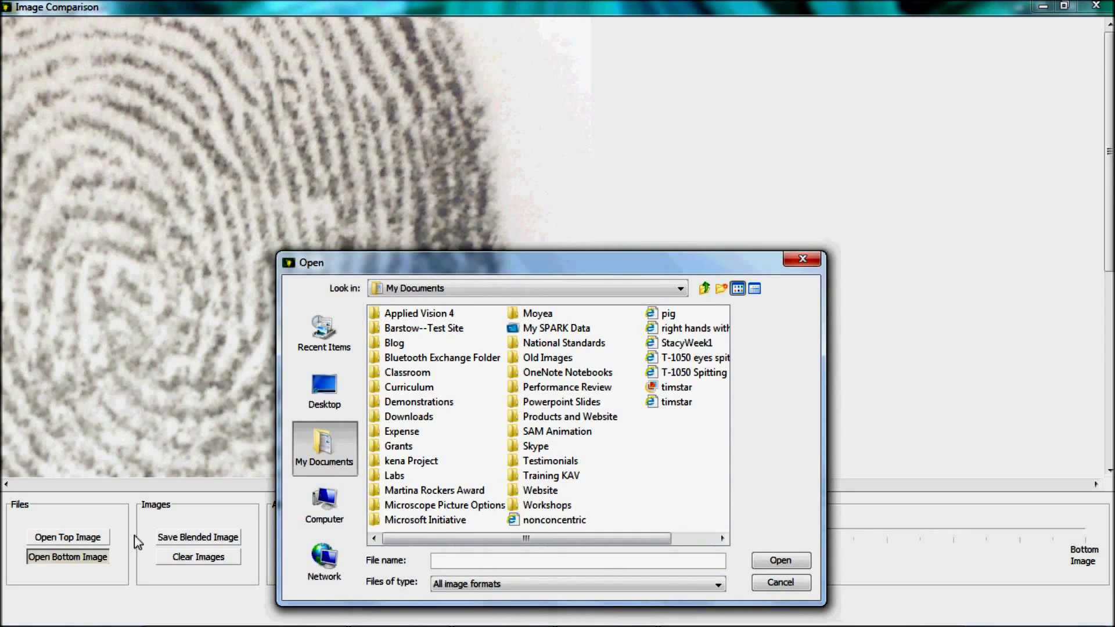
{"action": "left_click", "coordinate": [324, 390]}
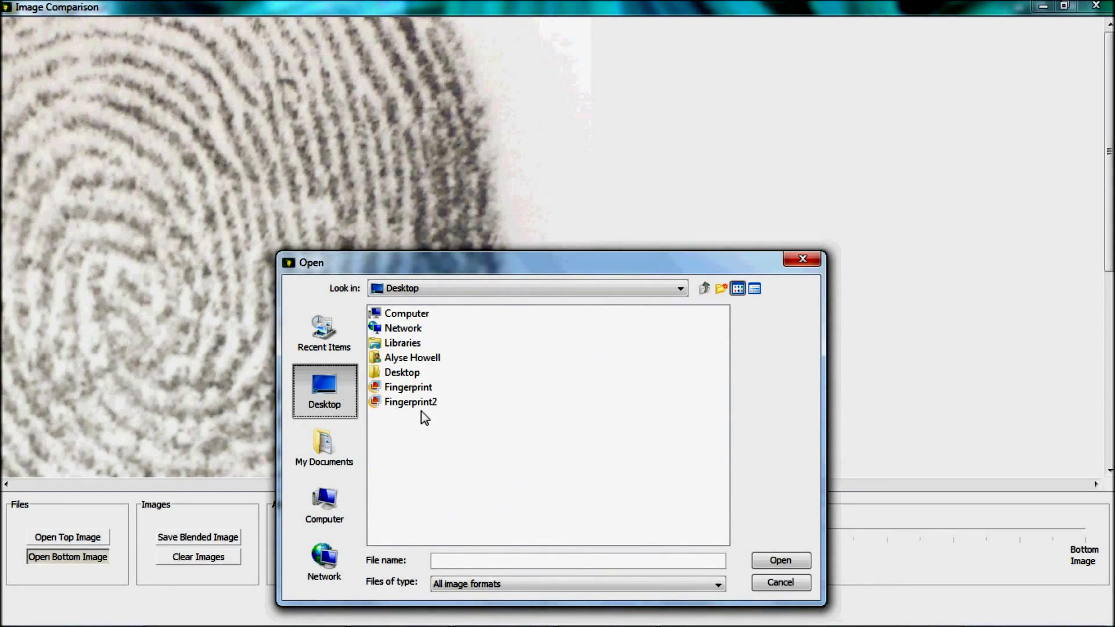
{"action": "left_click", "coordinate": [409, 402]}
{"action": "left_click", "coordinate": [782, 564]}
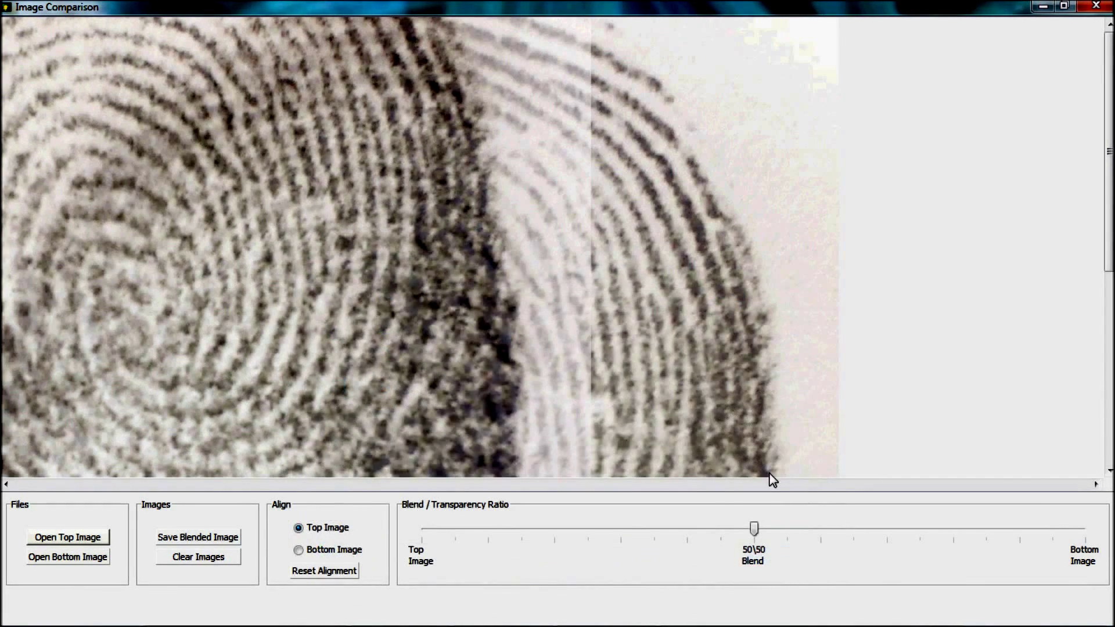
{"action": "left_click_drag", "start_coordinate": [770, 418], "coordinate": [591, 401]}
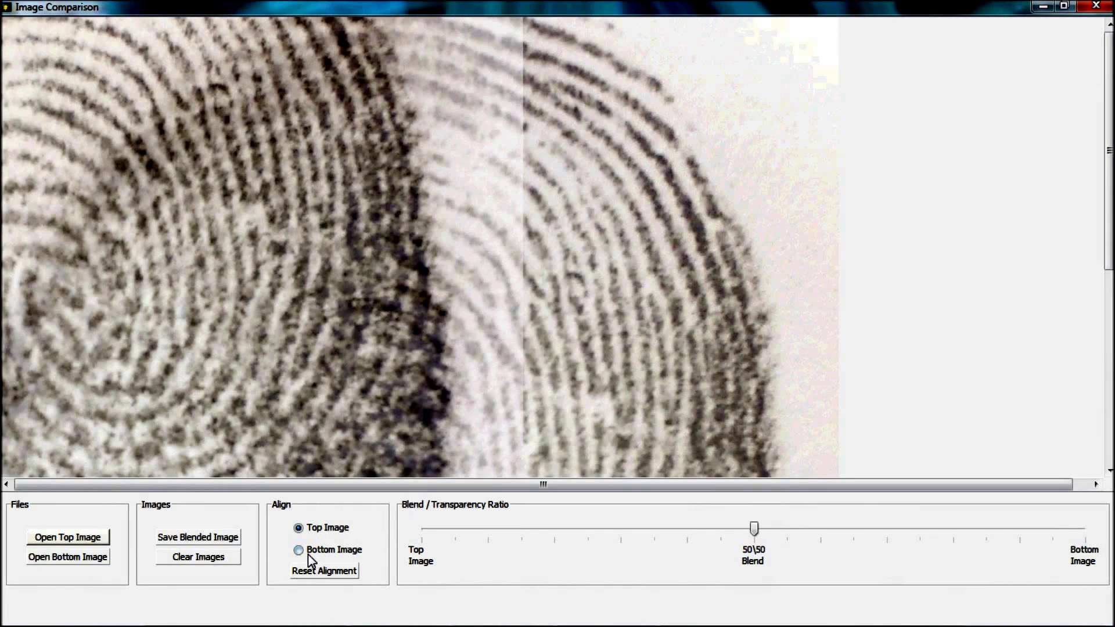
Drag the top and bottom fingerprints into alignment, then slide the blend toward the top image
{"action": "left_click", "coordinate": [299, 550]}
{"action": "left_click_drag", "start_coordinate": [564, 364], "coordinate": [972, 226]}
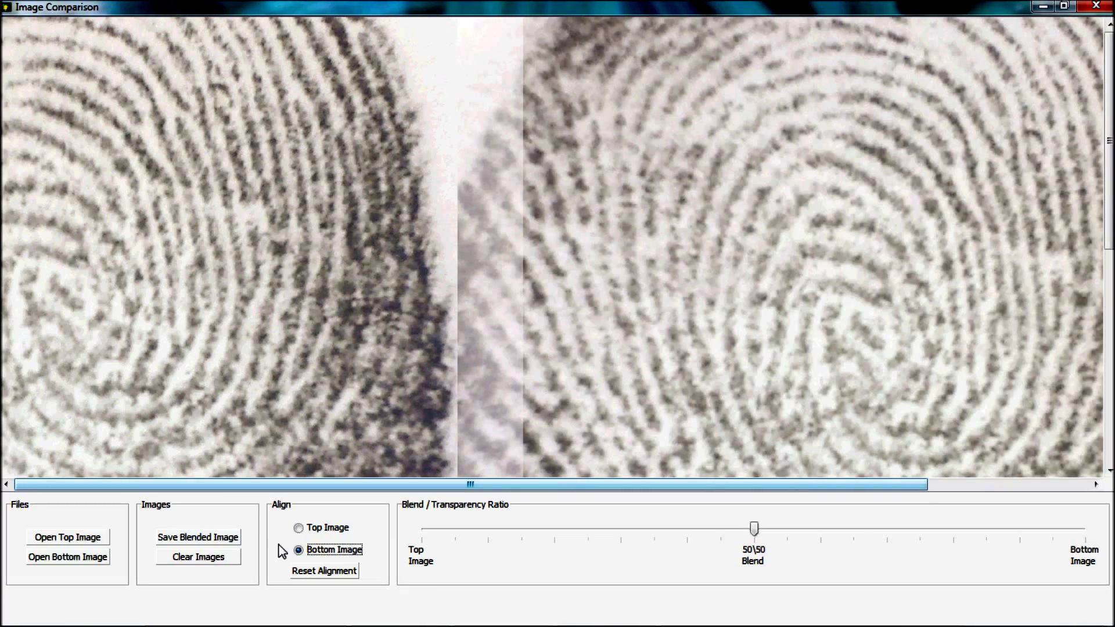
{"action": "left_click", "coordinate": [299, 528]}
{"action": "mouse_move", "coordinate": [320, 343]}
{"action": "left_mouse_down"}
{"action": "mouse_move", "coordinate": [921, 381]}
{"action": "mouse_move", "coordinate": [639, 377]}
{"action": "left_mouse_up"}
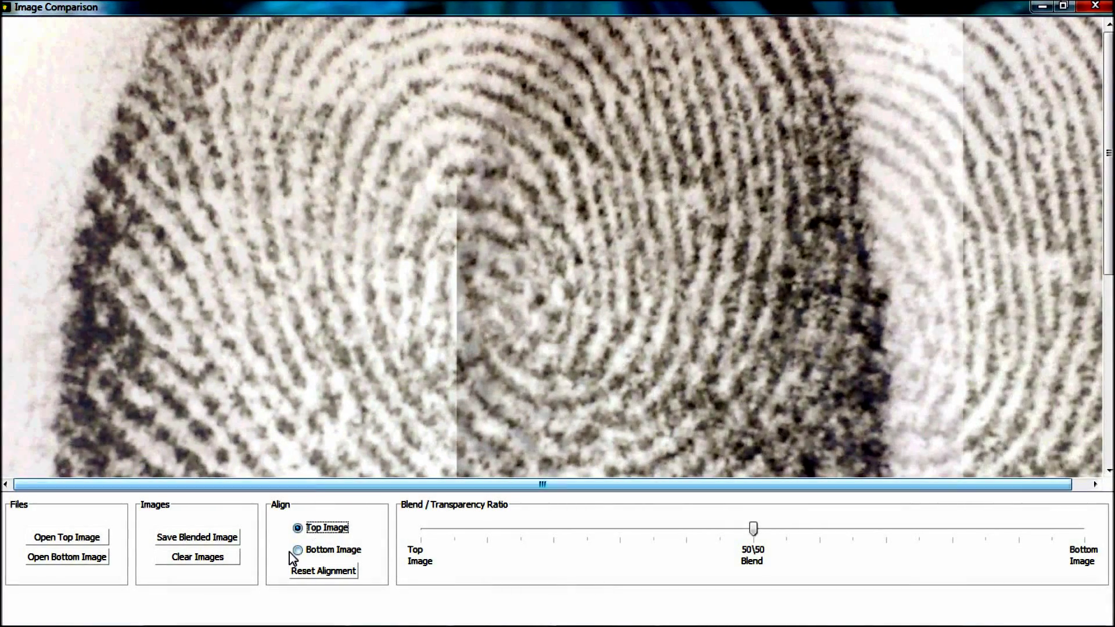
{"action": "left_click", "coordinate": [297, 550]}
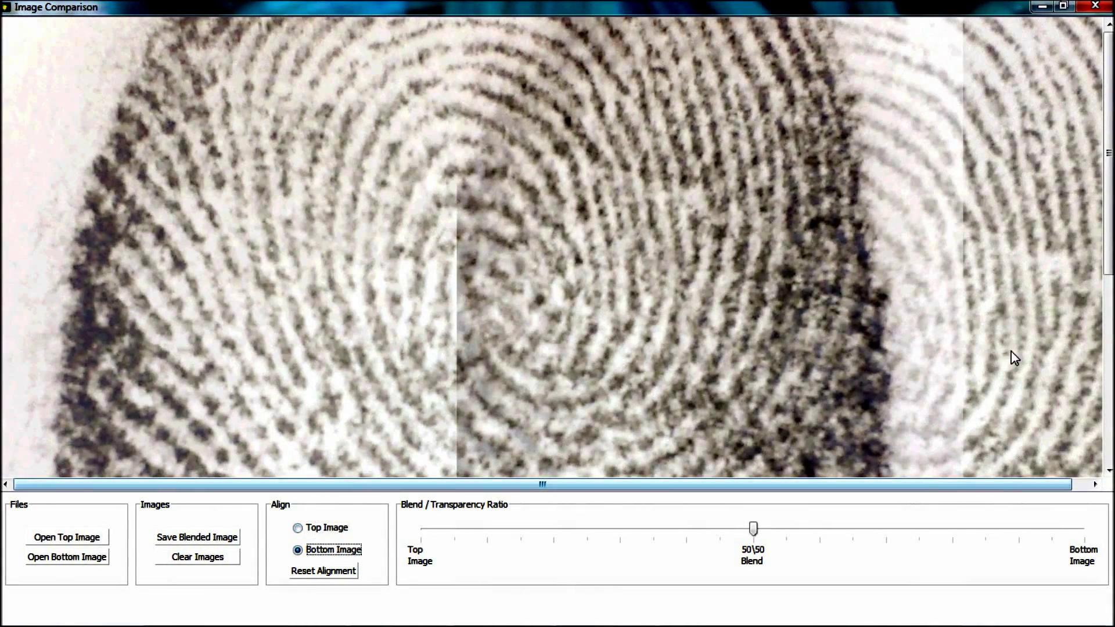
{"action": "mouse_move", "coordinate": [1012, 351]}
{"action": "left_mouse_down"}
{"action": "mouse_move", "coordinate": [581, 345]}
{"action": "mouse_move", "coordinate": [649, 336]}
{"action": "left_mouse_up"}
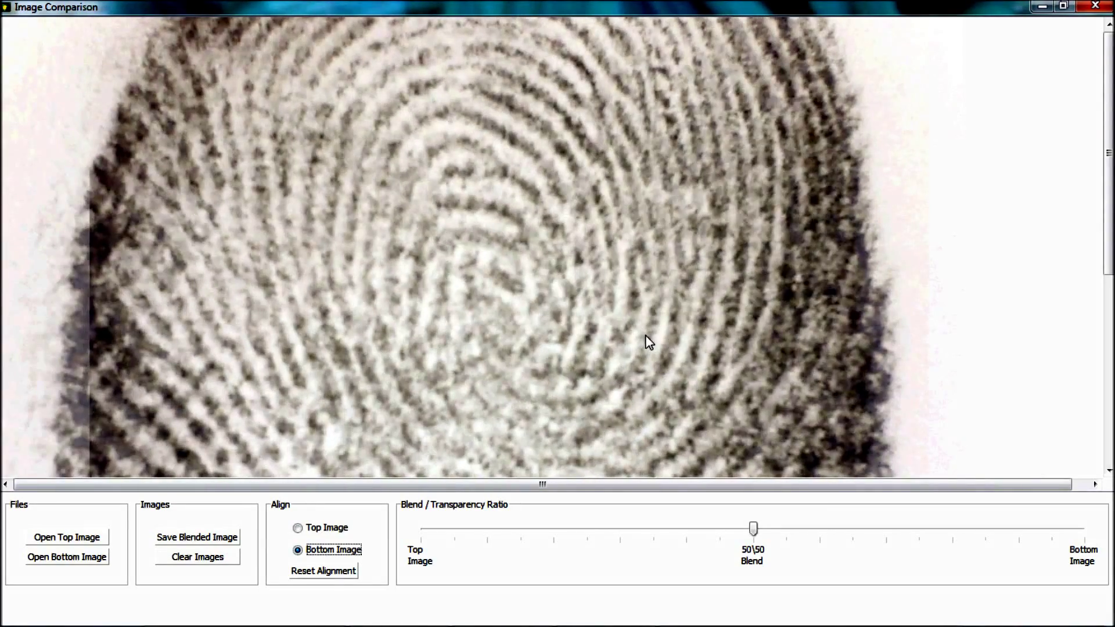
{"action": "mouse_move", "coordinate": [752, 529]}
{"action": "left_mouse_down"}
{"action": "mouse_move", "coordinate": [431, 528]}
{"action": "mouse_move", "coordinate": [640, 530]}
{"action": "left_mouse_up"}
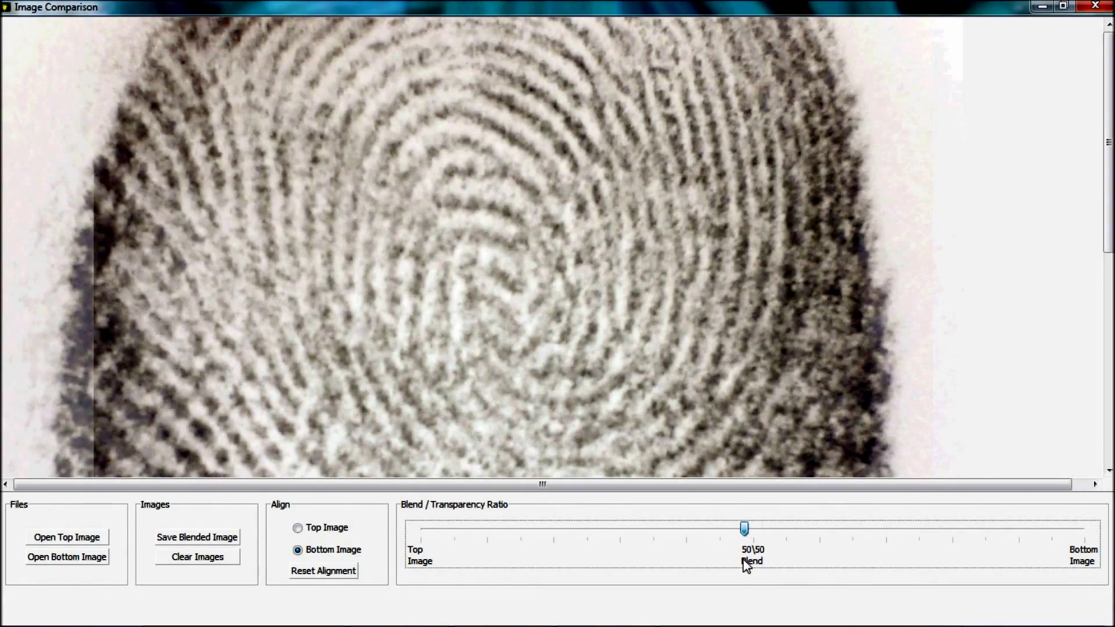
Cancel the Save Blended Image dialog without saving, then clear the comparison images
{"action": "left_click", "coordinate": [196, 537]}
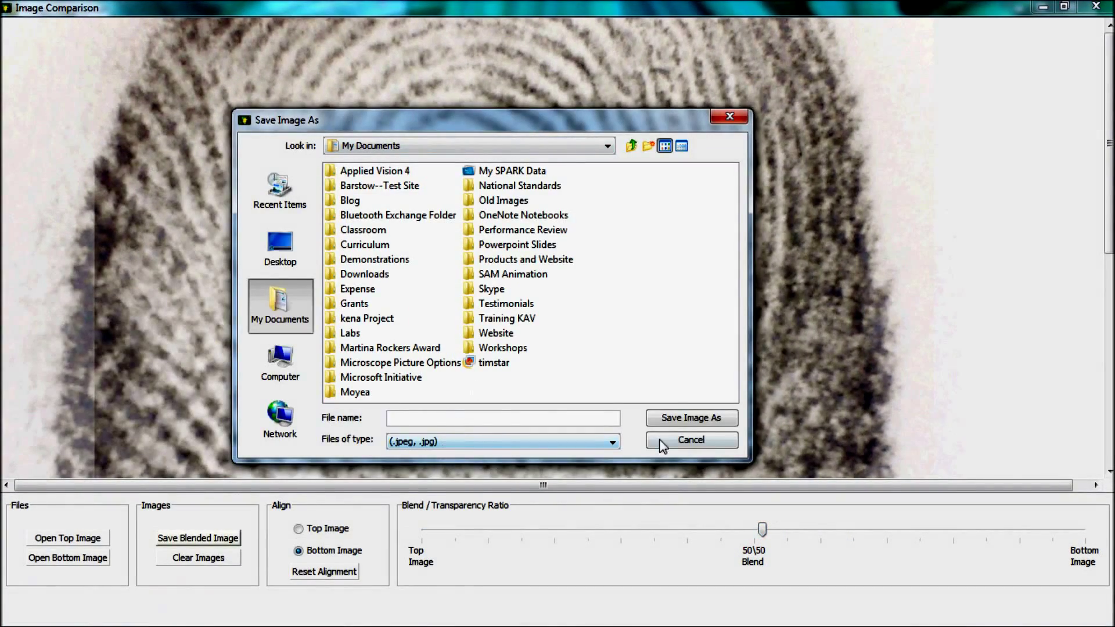
{"action": "left_click", "coordinate": [679, 440]}
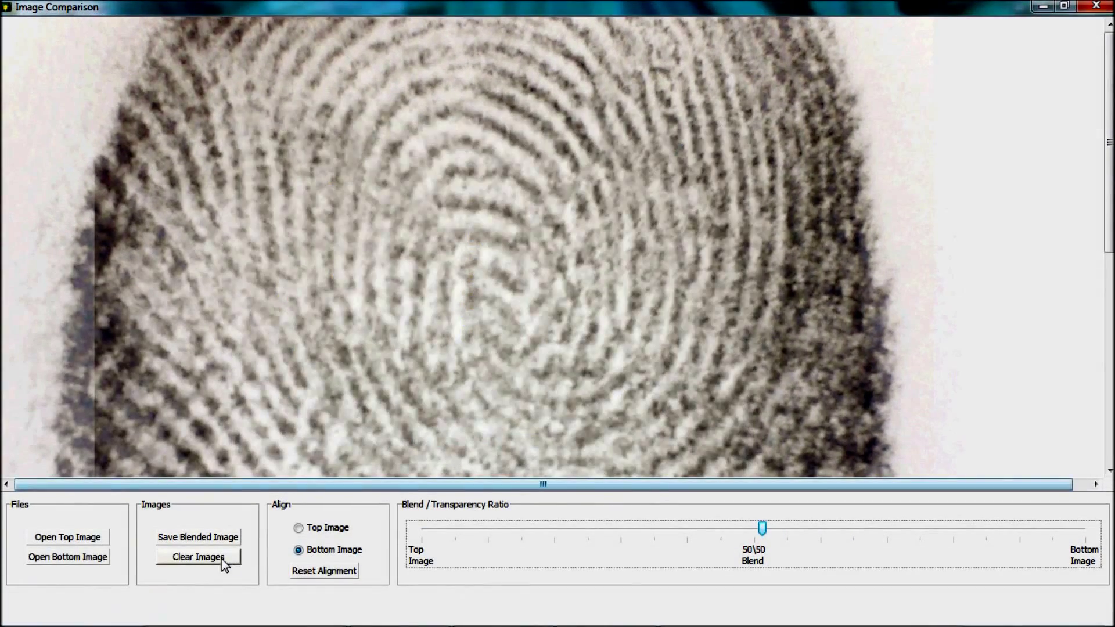
{"action": "left_click", "coordinate": [198, 558]}
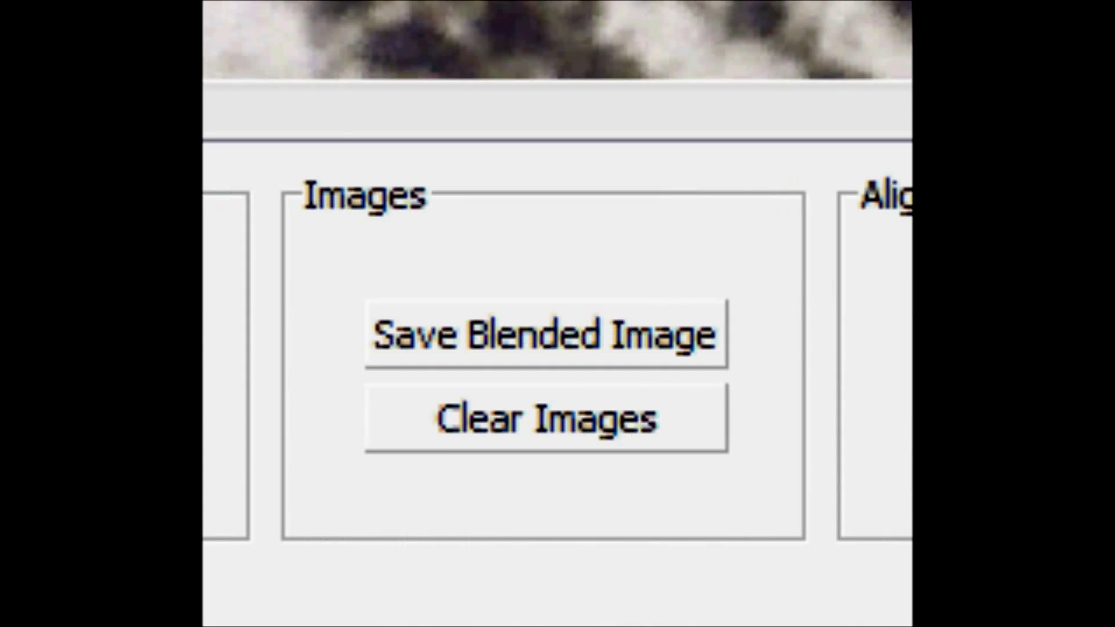